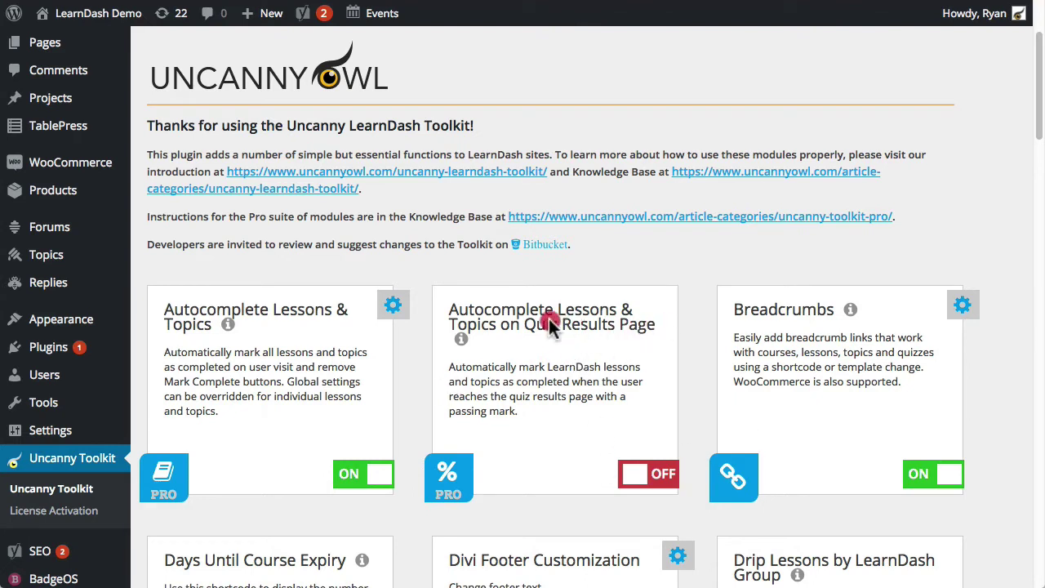
Point out the quiz-results autocomplete module and preview the Improved Group Leader Interface settings
{"action": "left_click_drag", "start_coordinate": [448, 310], "coordinate": [659, 322]}
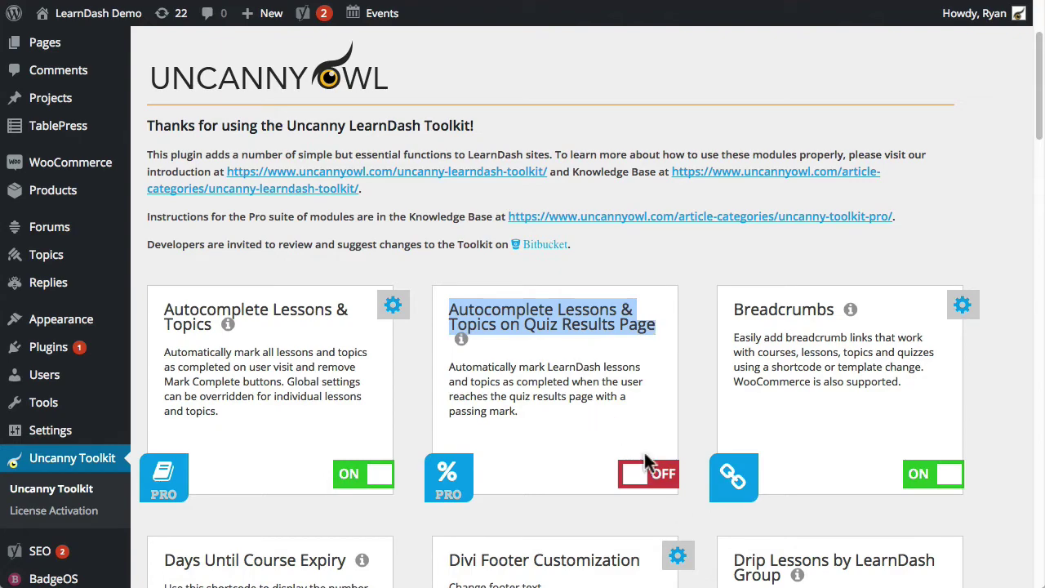
{"action": "scroll", "coordinate": [591, 418], "scroll_direction": "down", "scroll_amount": 7}
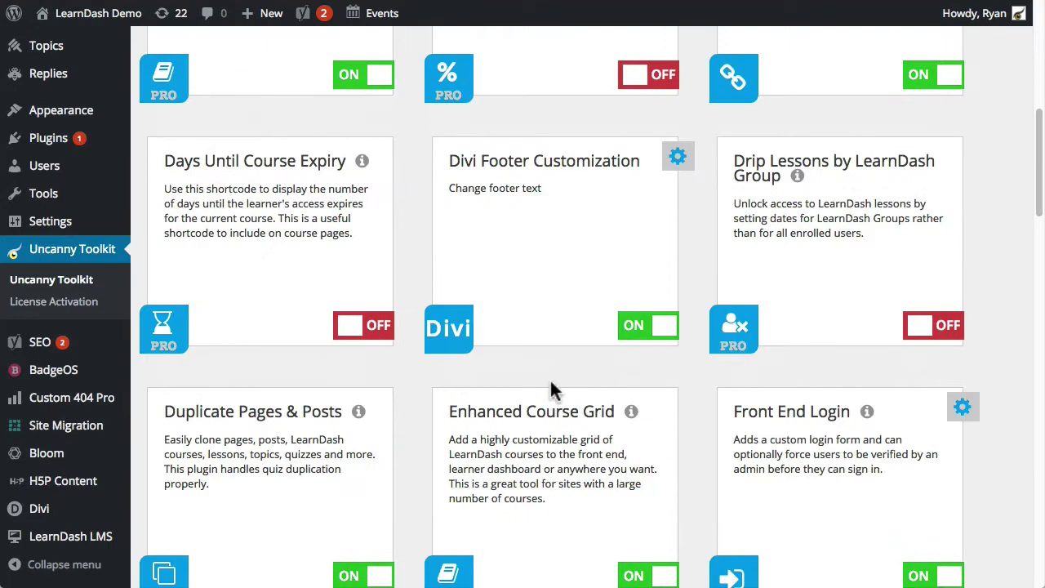
{"action": "scroll", "coordinate": [551, 367], "scroll_direction": "down", "scroll_amount": 3}
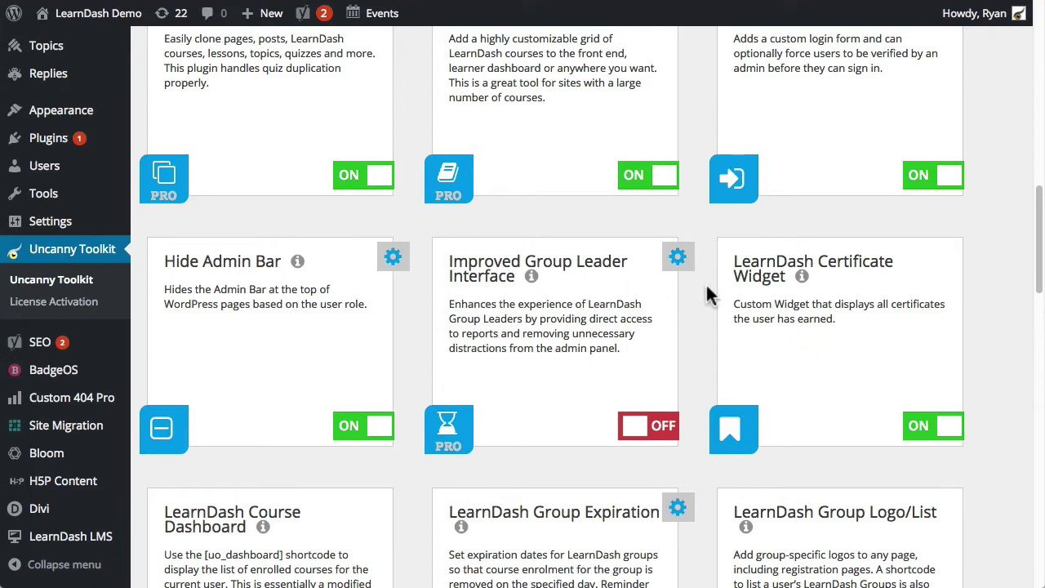
{"action": "left_click", "coordinate": [681, 260]}
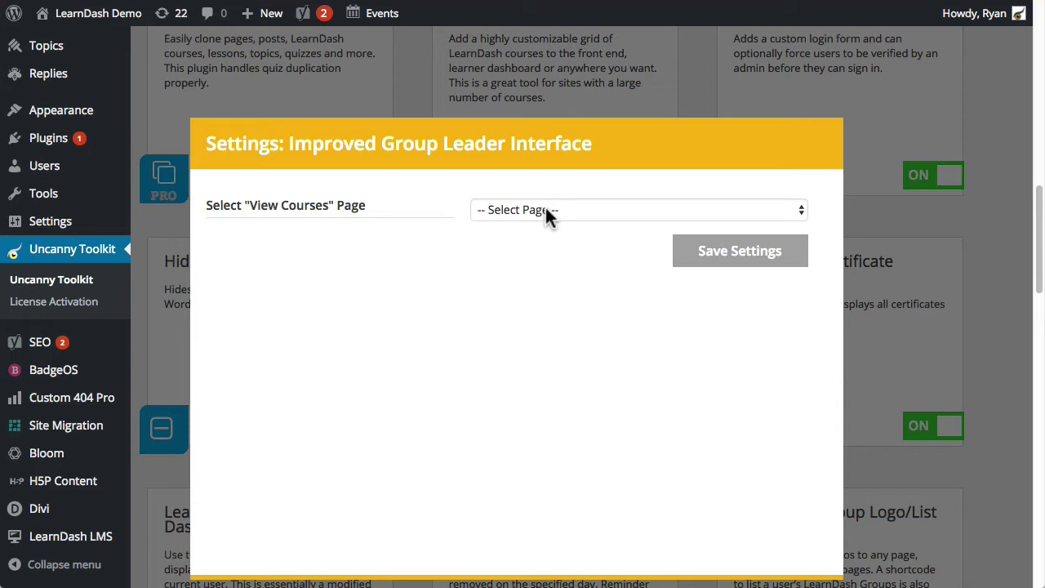
{"action": "left_click", "coordinate": [695, 33]}
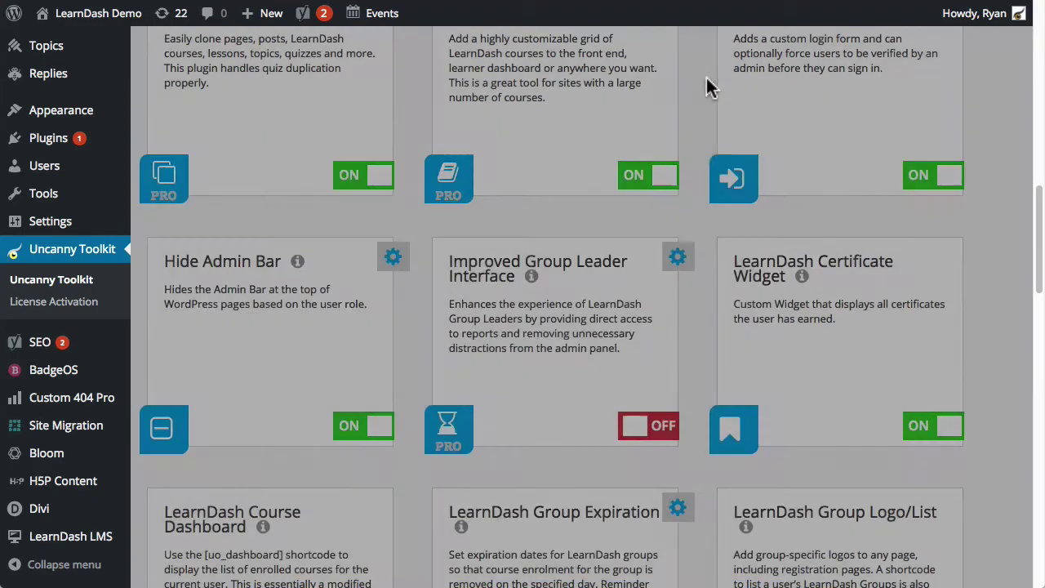
Find the Send Certificates by Email module and open its settings
{"action": "scroll", "coordinate": [554, 368], "scroll_direction": "down", "scroll_amount": 3}
{"action": "scroll", "coordinate": [538, 257], "scroll_direction": "down", "scroll_amount": 5}
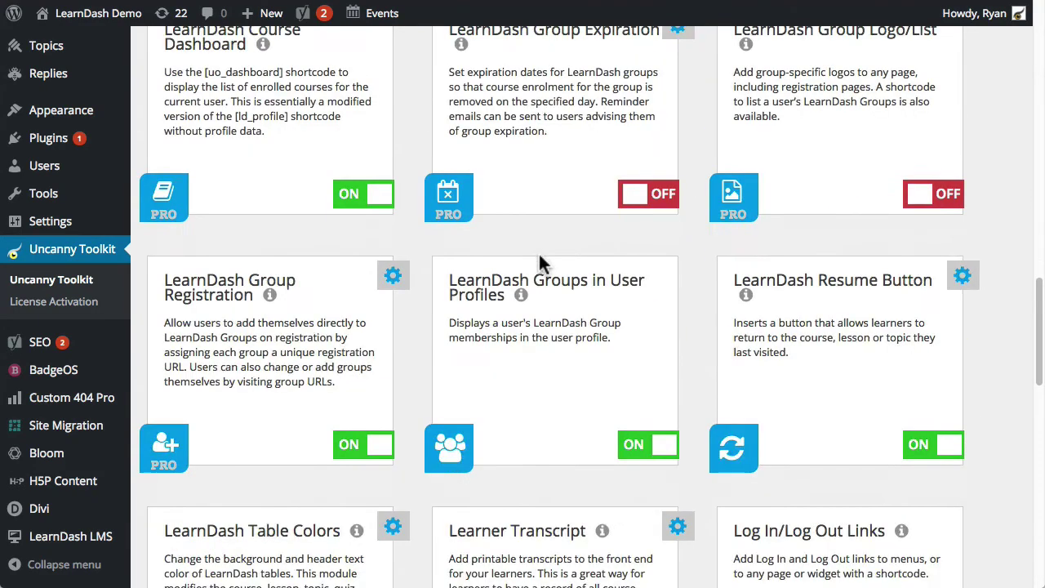
{"action": "scroll", "coordinate": [534, 353], "scroll_direction": "down", "scroll_amount": 4}
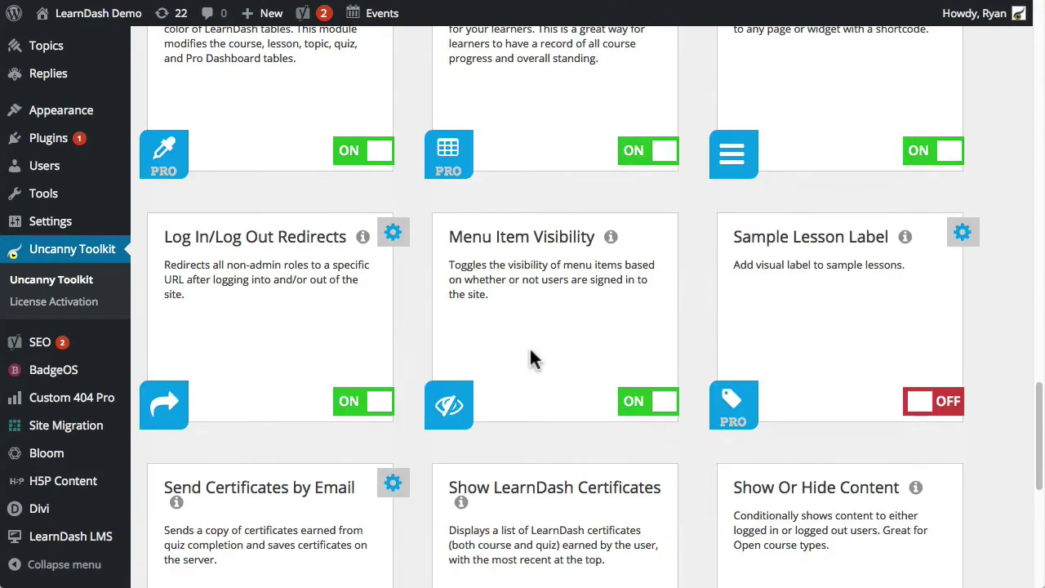
{"action": "scroll", "coordinate": [531, 346], "scroll_direction": "down", "scroll_amount": 5}
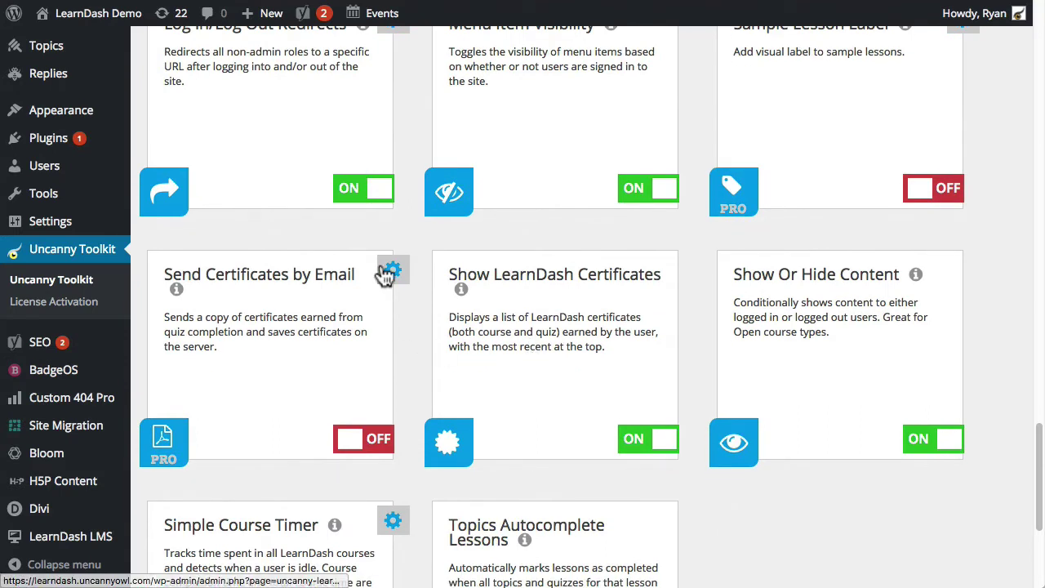
{"action": "left_click_drag", "start_coordinate": [168, 265], "coordinate": [356, 271]}
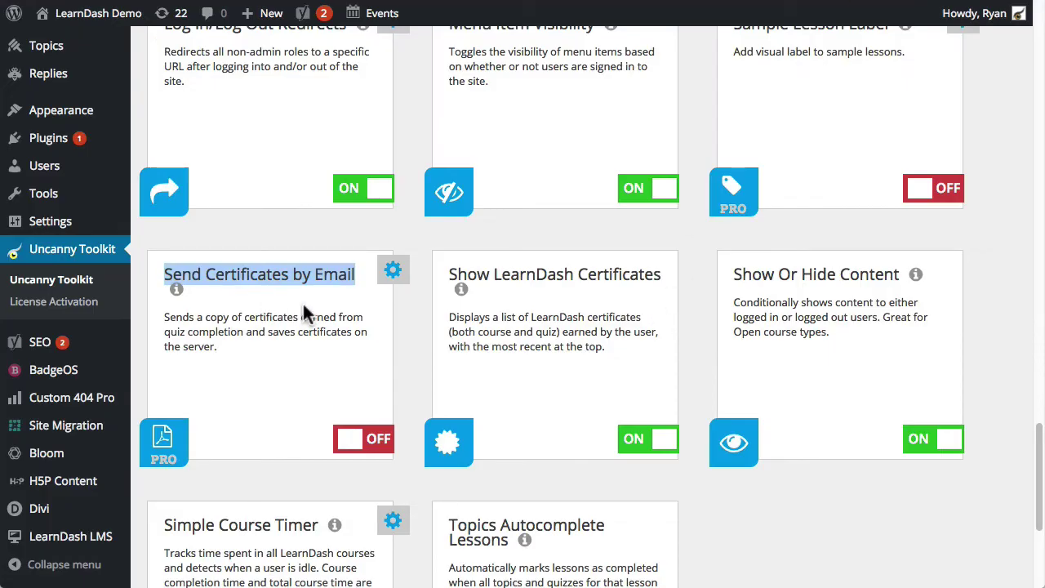
{"action": "left_click", "coordinate": [390, 271]}
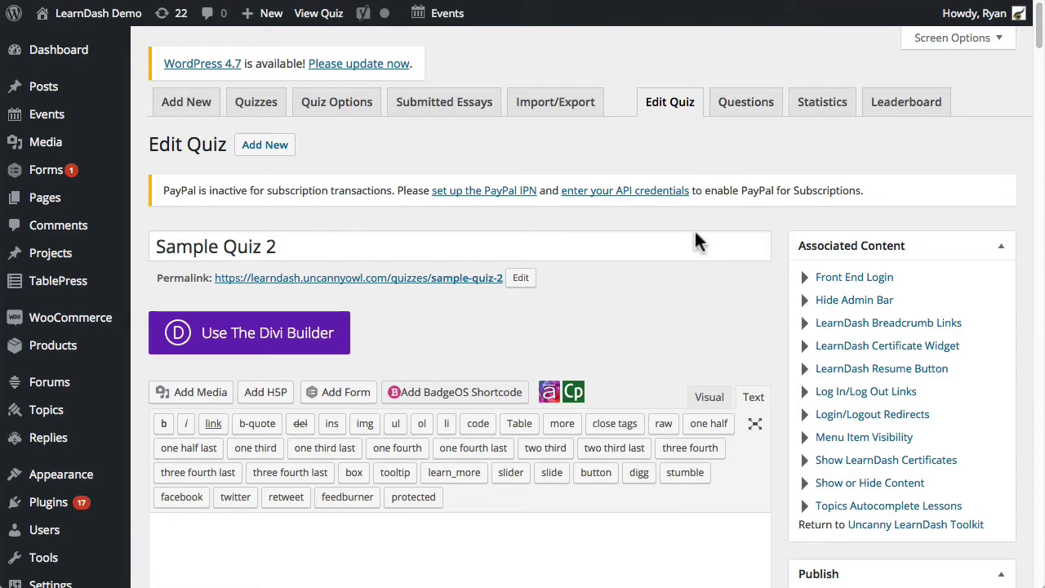
Activate User e-mail notification for Sample Quiz 2 and return to the top of the page
{"action": "scroll", "coordinate": [662, 293], "scroll_direction": "down", "scroll_amount": 15}
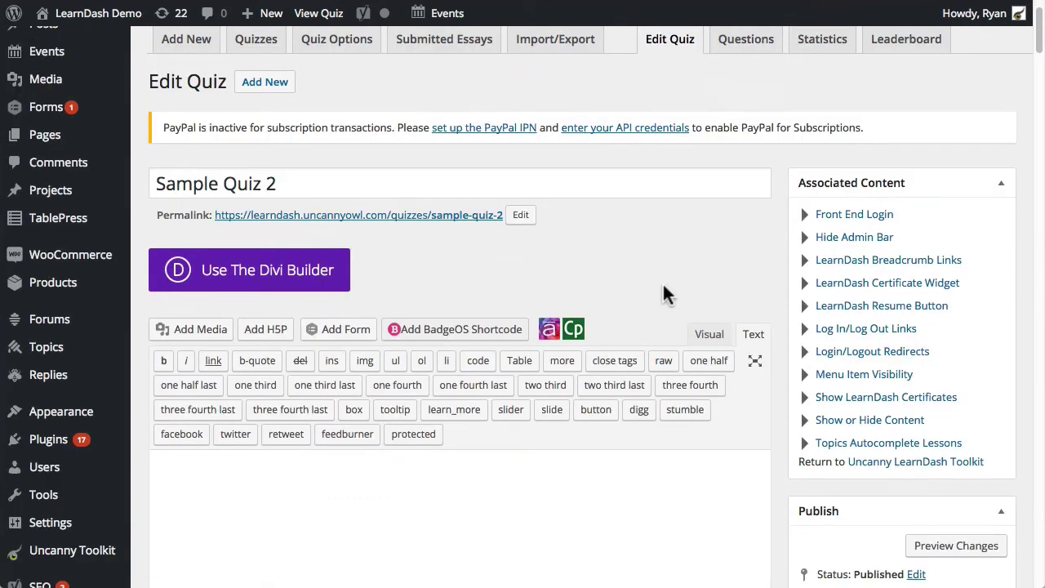
{"action": "scroll", "coordinate": [663, 278], "scroll_direction": "down", "scroll_amount": 12}
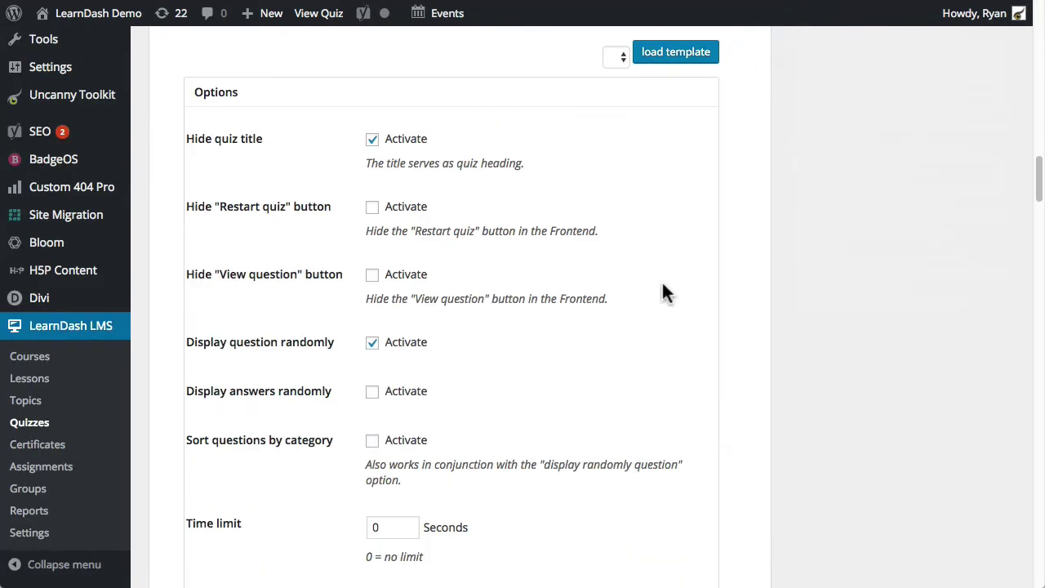
{"action": "scroll", "coordinate": [662, 278], "scroll_direction": "down", "scroll_amount": 10}
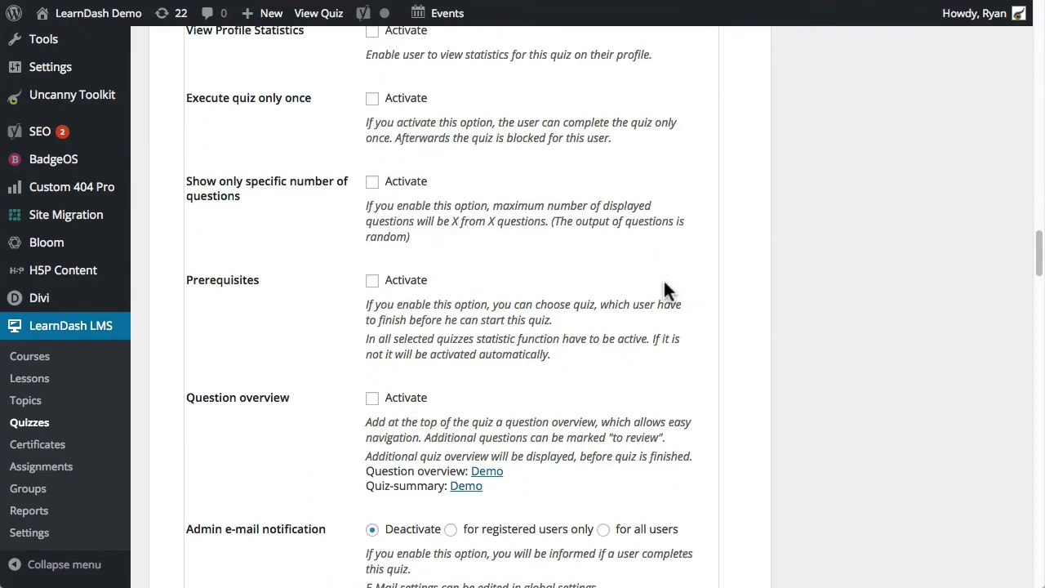
{"action": "scroll", "coordinate": [653, 319], "scroll_direction": "up", "scroll_amount": 1}
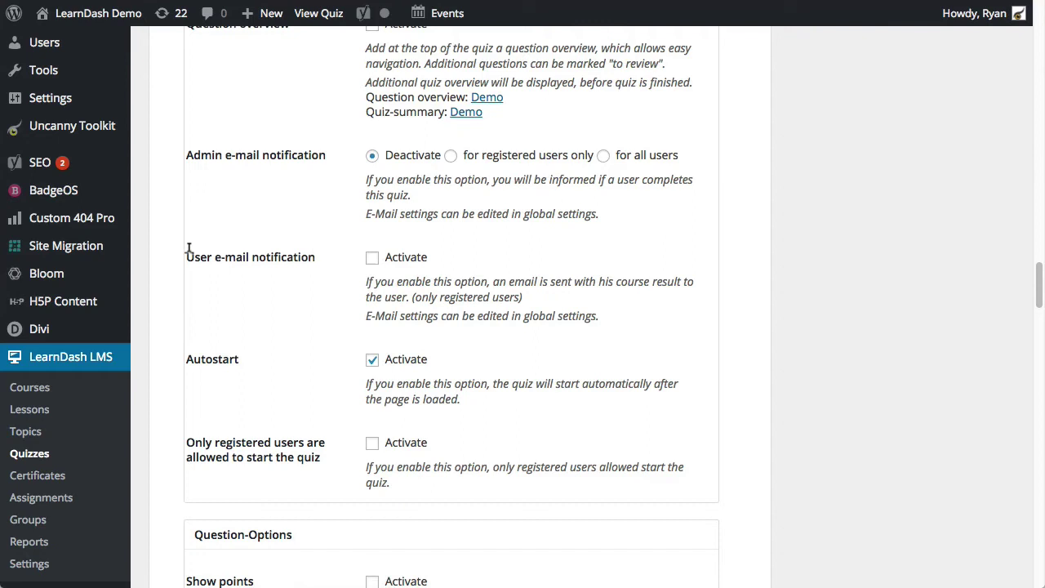
{"action": "left_click_drag", "start_coordinate": [187, 254], "coordinate": [314, 249]}
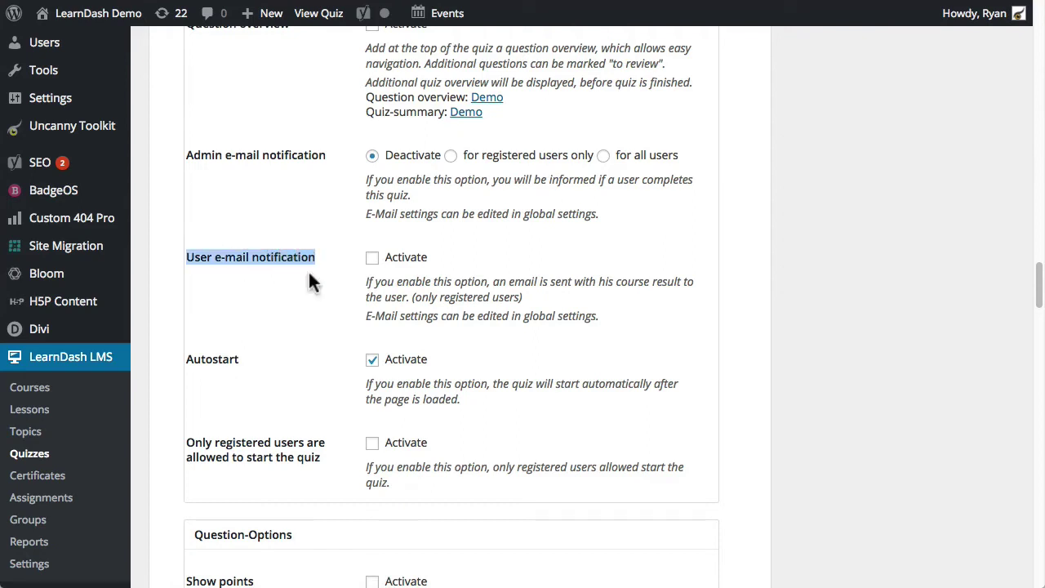
{"action": "left_click", "coordinate": [373, 259]}
{"action": "scroll", "coordinate": [655, 361], "scroll_direction": "up", "scroll_amount": 10}
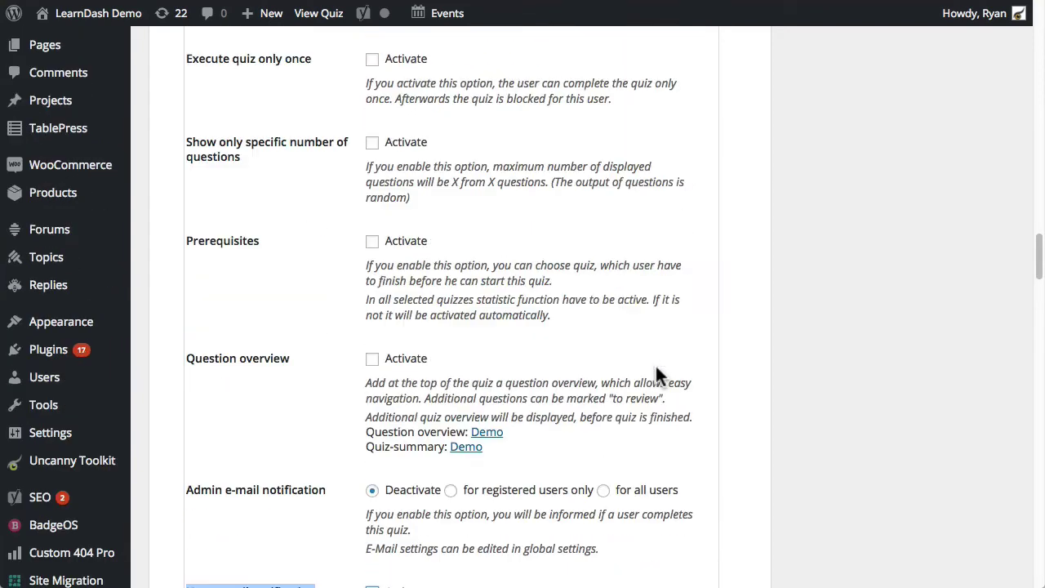
{"action": "scroll", "coordinate": [638, 381], "scroll_direction": "up", "scroll_amount": 20}
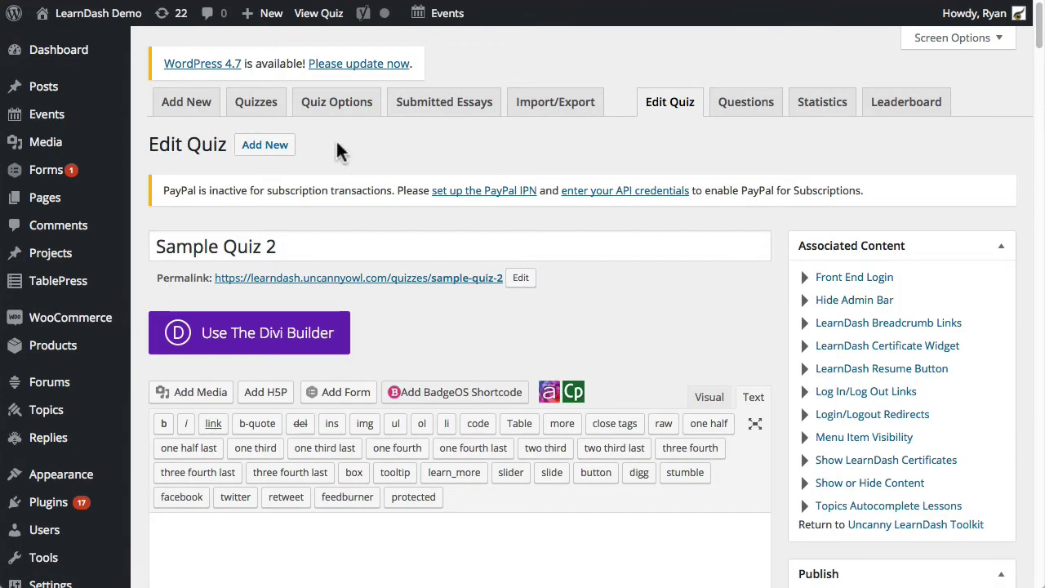
{"action": "left_click", "coordinate": [354, 107]}
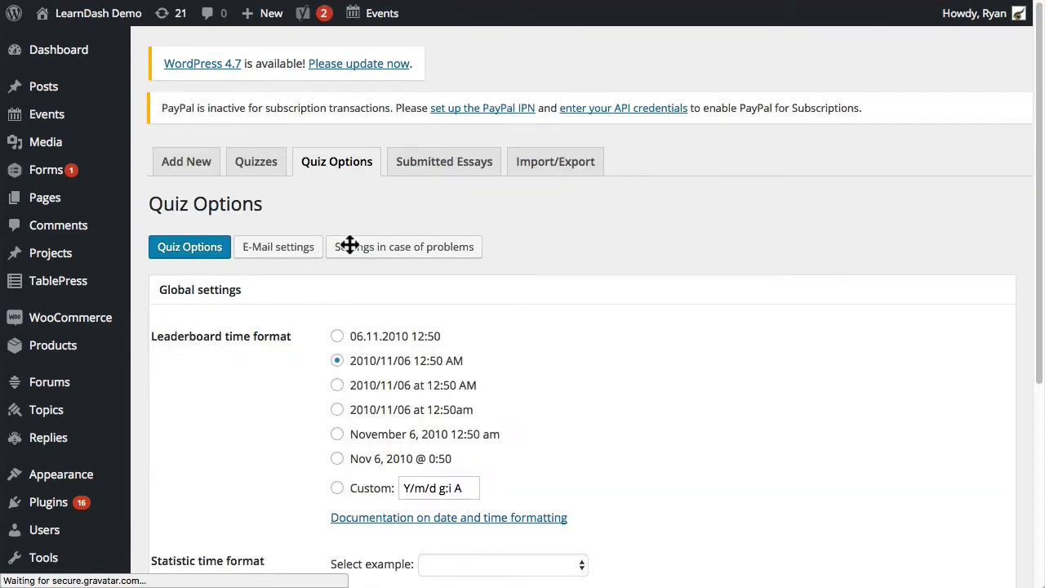
{"action": "left_click", "coordinate": [288, 241]}
{"action": "left_click", "coordinate": [344, 279]}
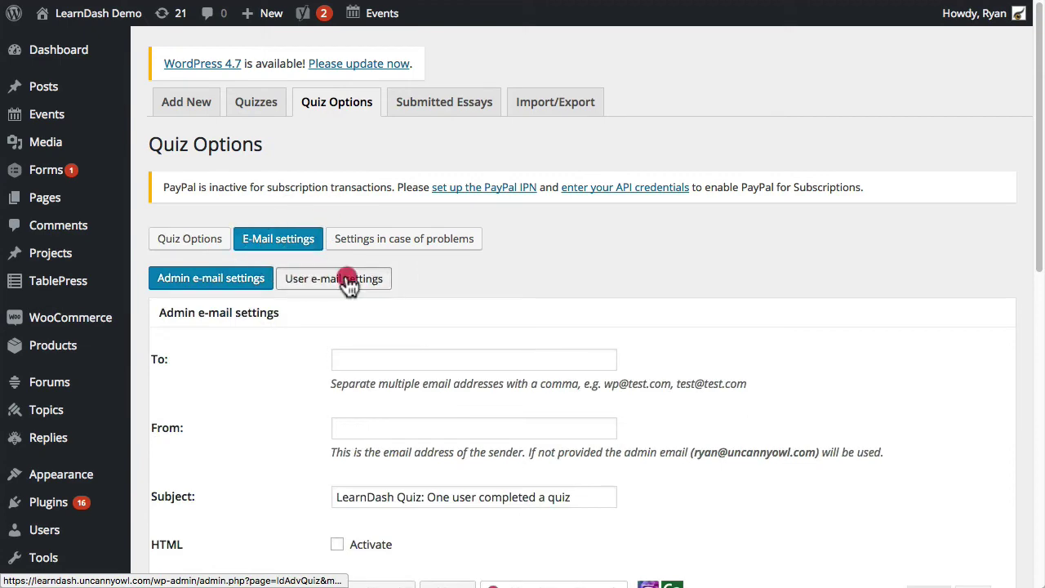
{"action": "scroll", "coordinate": [767, 294], "scroll_direction": "down", "scroll_amount": 3}
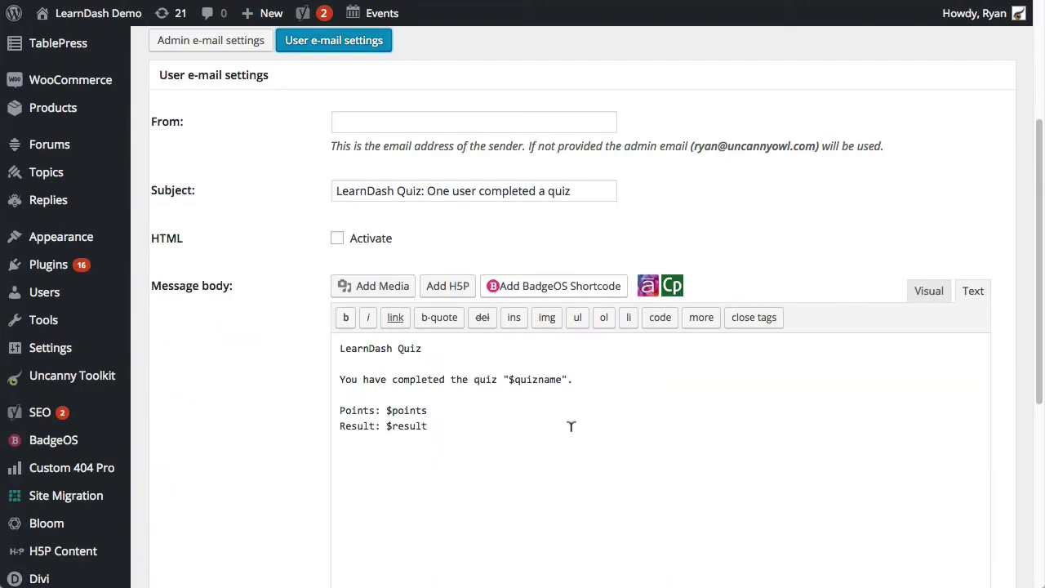
{"action": "scroll", "coordinate": [572, 367], "scroll_direction": "up", "scroll_amount": 1}
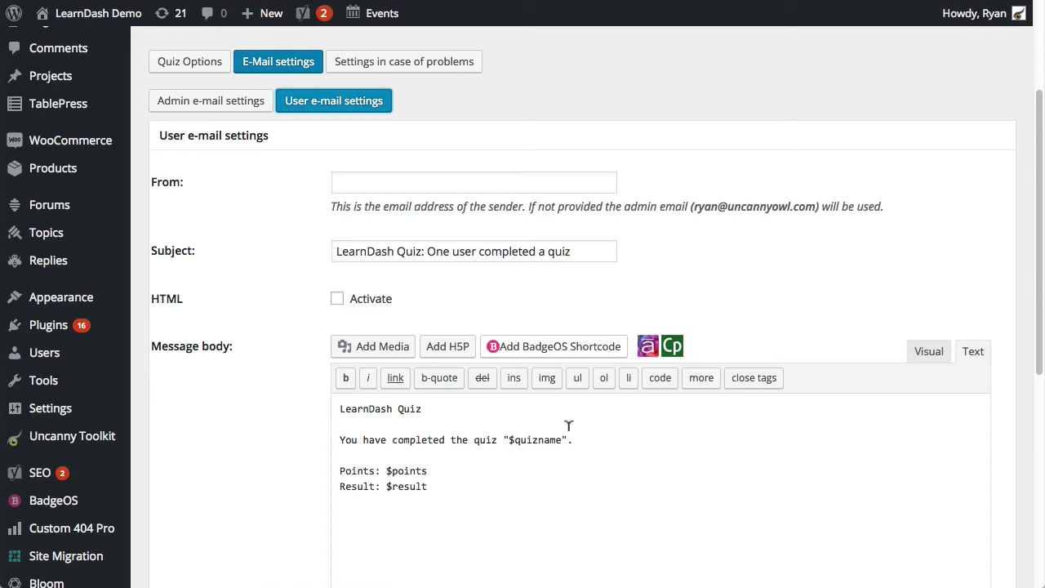
{"action": "left_click_drag", "start_coordinate": [455, 487], "coordinate": [340, 415]}
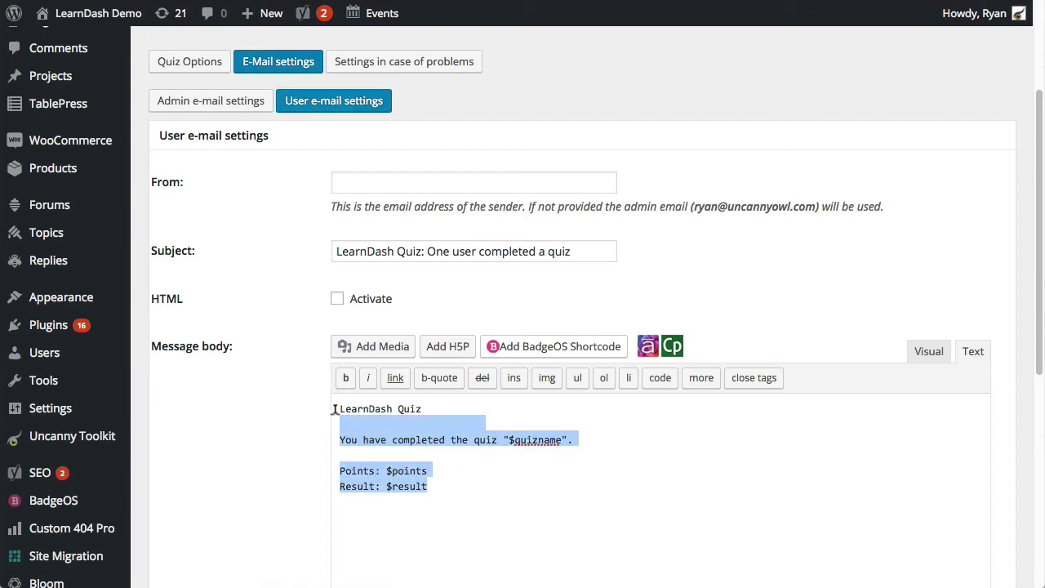
{"action": "left_click", "coordinate": [467, 480]}
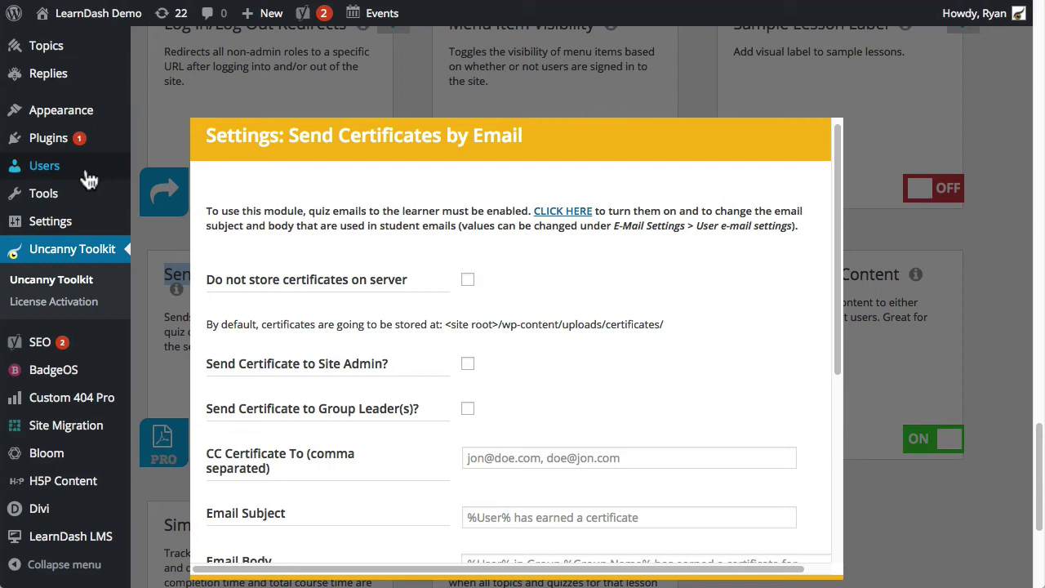
In the Uncanny Toolkit certificate e-mail settings, put the cursor in the empty CC Certificate To field
{"action": "mouse_move", "coordinate": [57, 222]}
{"action": "scroll", "coordinate": [531, 417], "scroll_direction": "down", "scroll_amount": 1}
{"action": "left_click", "coordinate": [517, 391]}
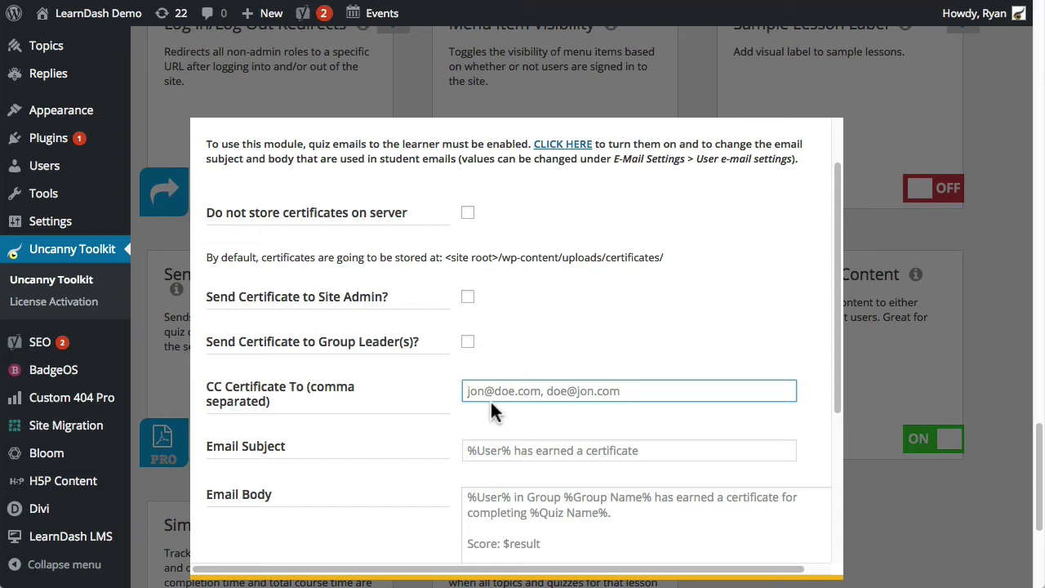
Look over the Email Subject field and variables list, then save the certificate e-mail settings
{"action": "scroll", "coordinate": [488, 418], "scroll_direction": "down", "scroll_amount": 1}
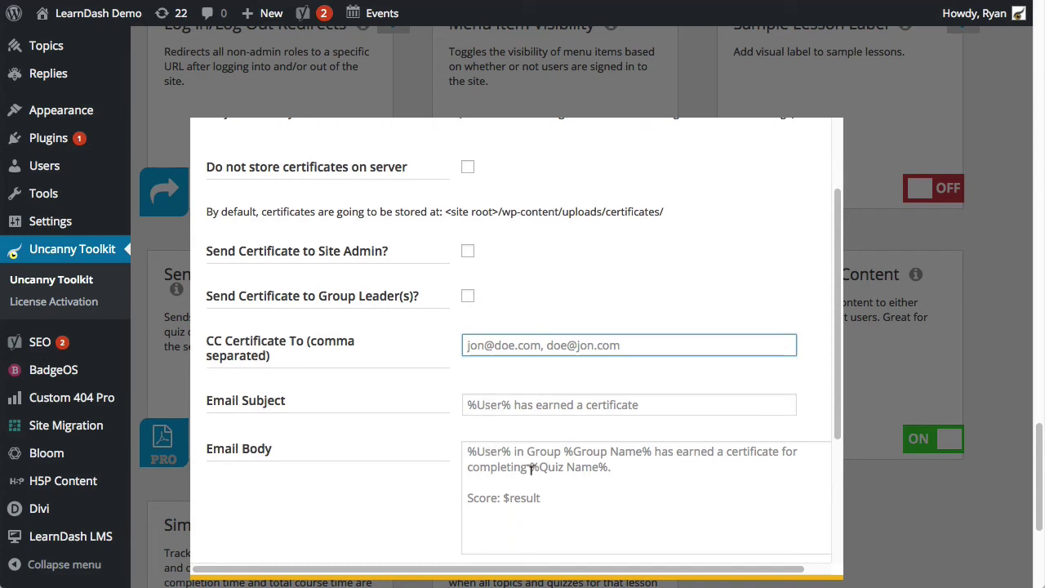
{"action": "left_click", "coordinate": [524, 402]}
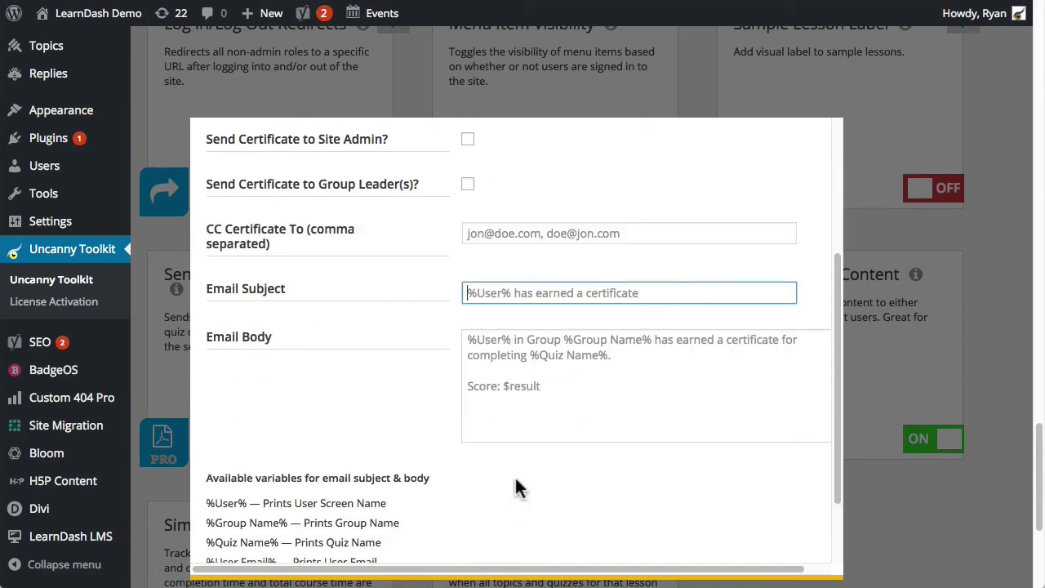
{"action": "scroll", "coordinate": [516, 474], "scroll_direction": "down", "scroll_amount": 3}
{"action": "scroll", "coordinate": [522, 490], "scroll_direction": "up", "scroll_amount": 2}
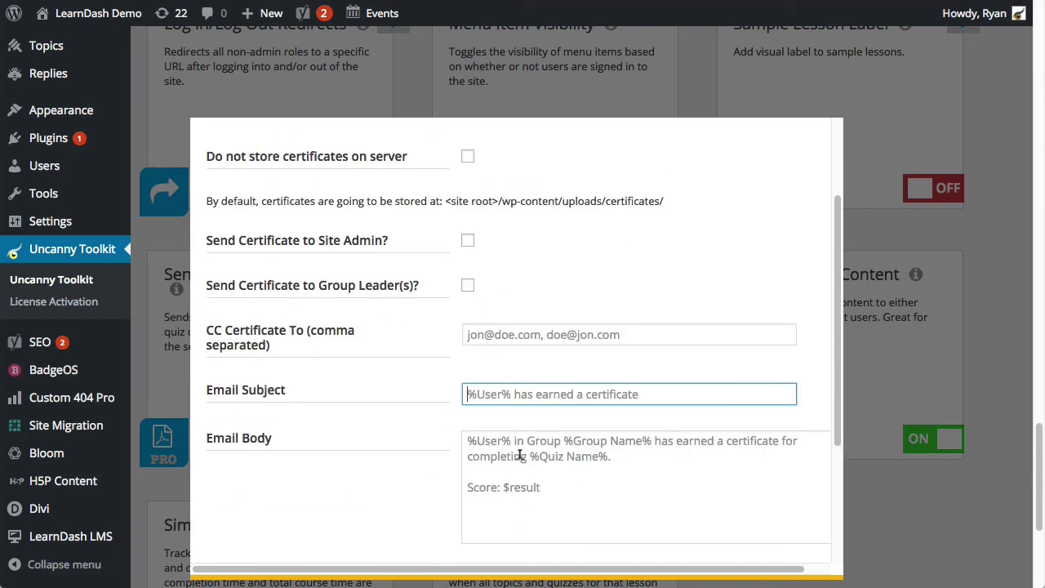
{"action": "scroll", "coordinate": [527, 457], "scroll_direction": "up", "scroll_amount": 2}
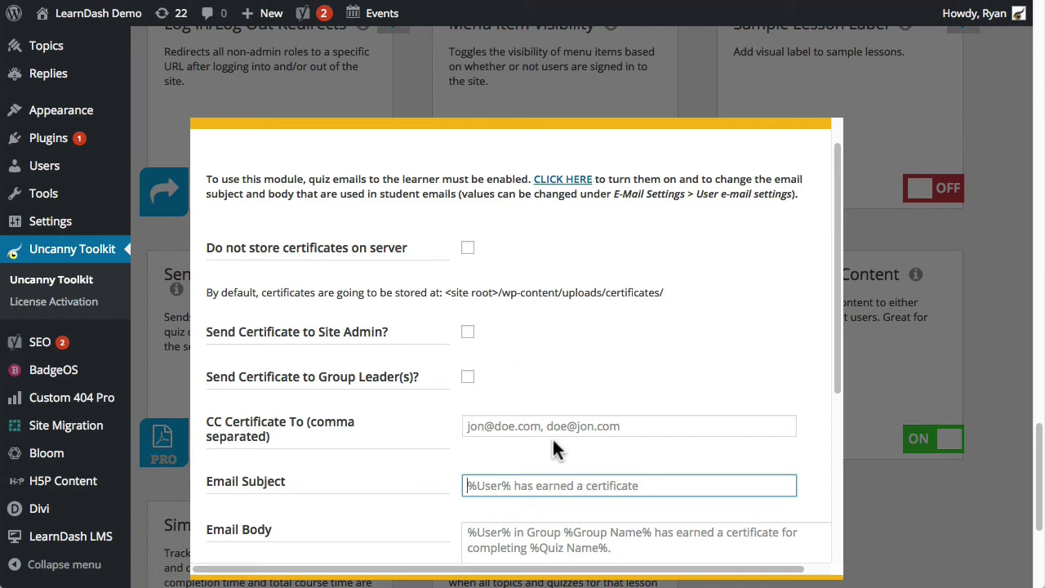
{"action": "scroll", "coordinate": [532, 350], "scroll_direction": "down", "scroll_amount": 5}
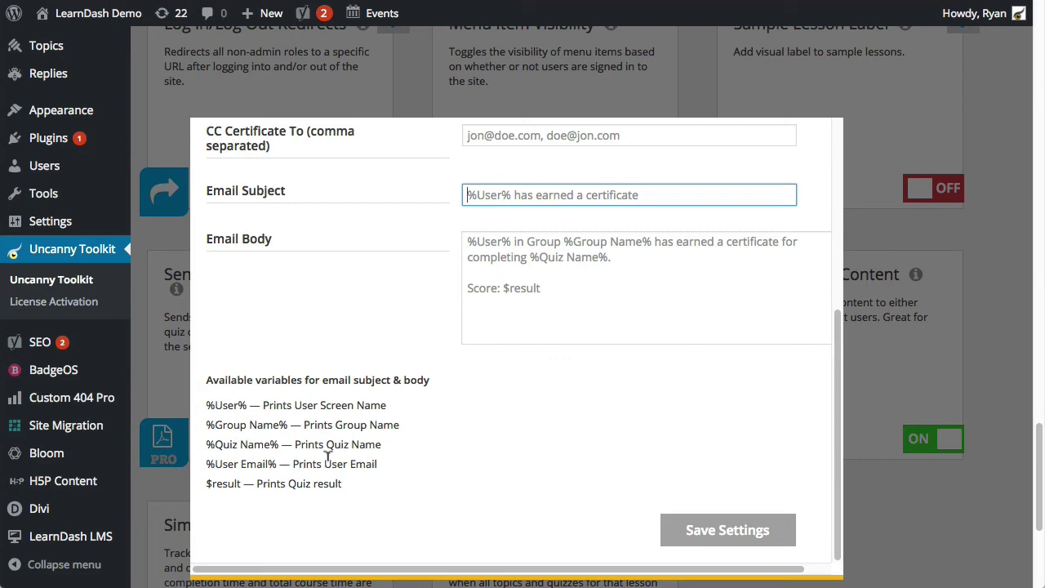
{"action": "scroll", "coordinate": [531, 367], "scroll_direction": "up", "scroll_amount": 1}
{"action": "scroll", "coordinate": [578, 345], "scroll_direction": "down", "scroll_amount": 1}
{"action": "left_click", "coordinate": [723, 547]}
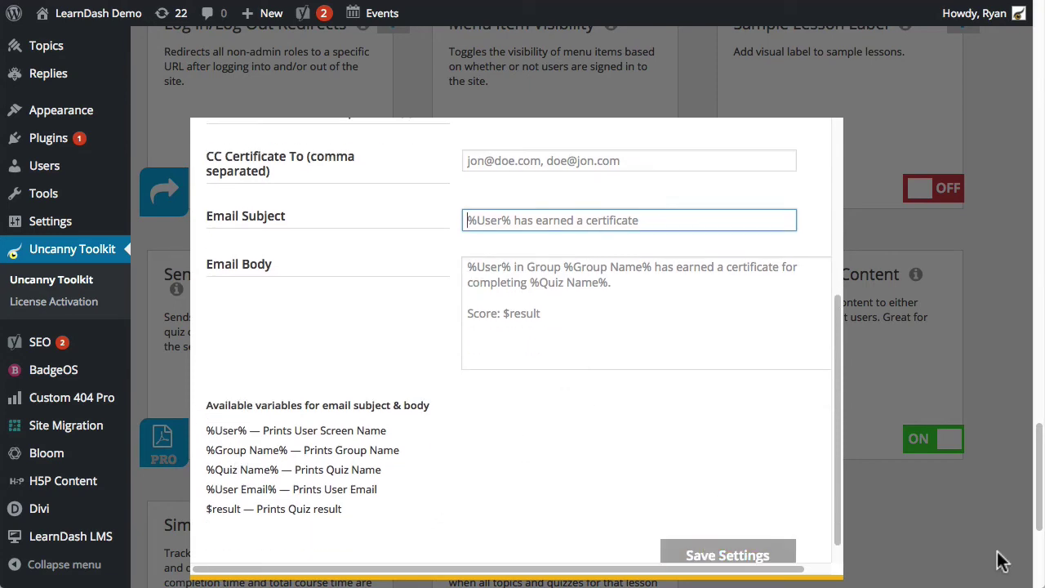
{"action": "scroll", "coordinate": [818, 491], "scroll_direction": "down", "scroll_amount": 3}
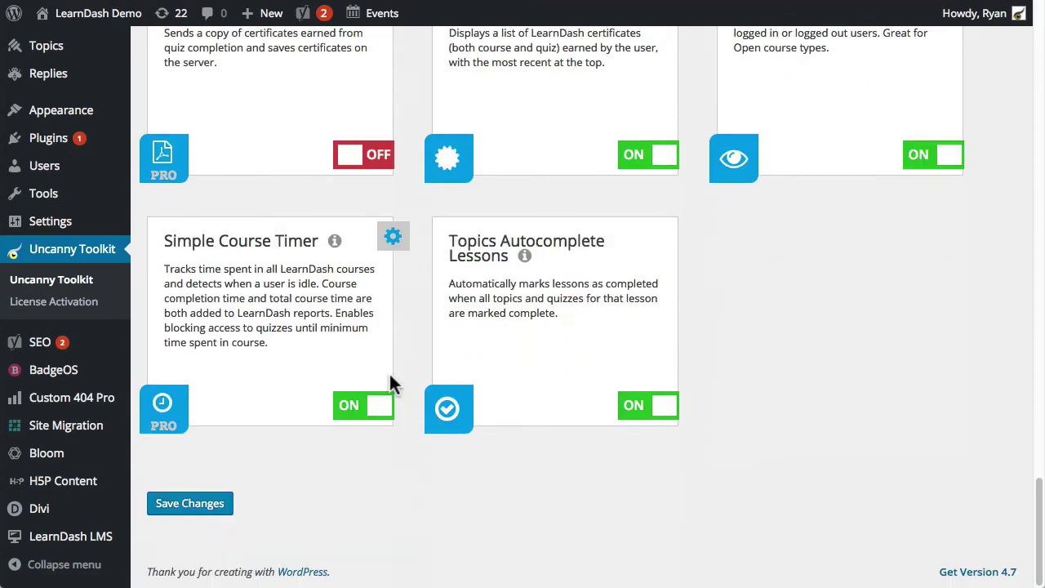
Apply Save Changes at the bottom of the Uncanny Toolkit modules page
{"action": "left_click", "coordinate": [200, 512]}
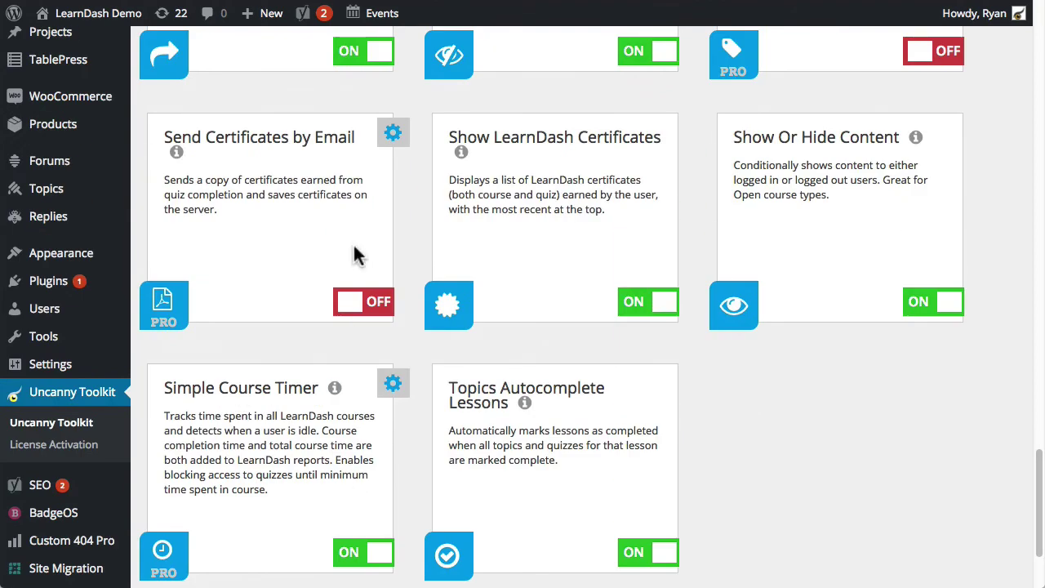
{"action": "scroll", "coordinate": [373, 215], "scroll_direction": "up", "scroll_amount": 1}
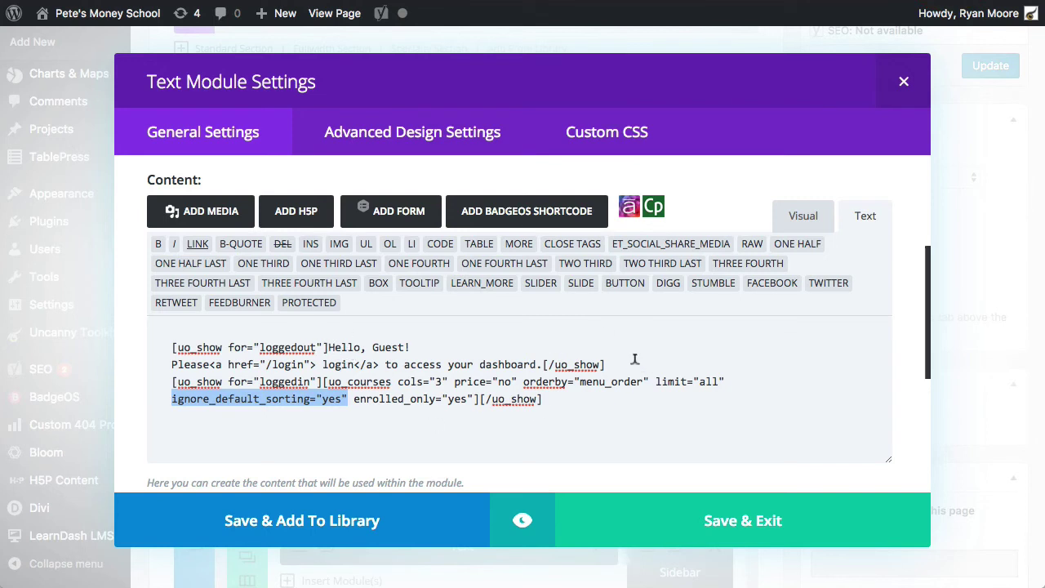
{"action": "left_click_drag", "start_coordinate": [630, 365], "coordinate": [167, 342]}
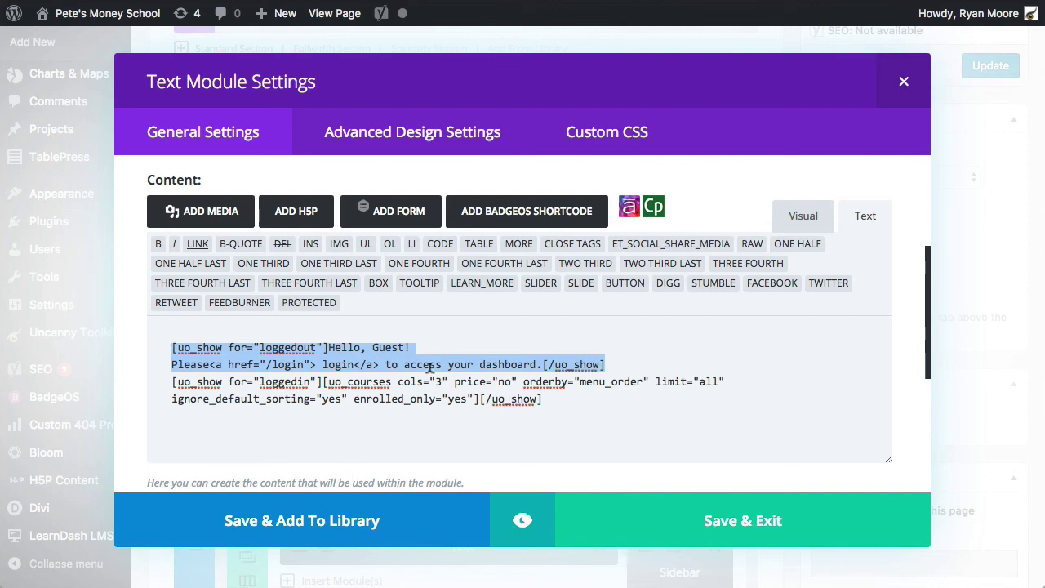
{"action": "left_click_drag", "start_coordinate": [325, 381], "coordinate": [479, 399]}
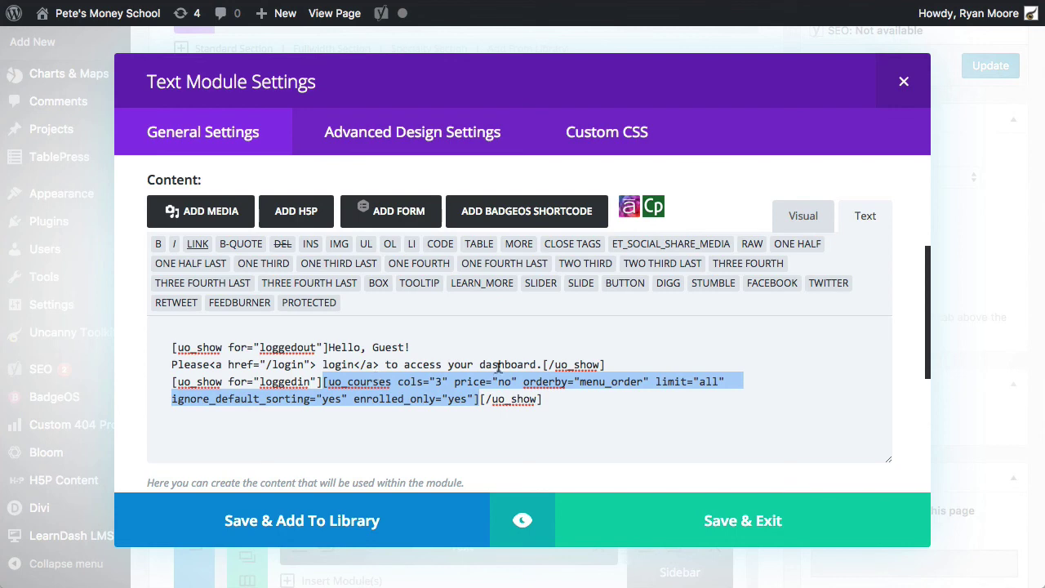
{"action": "left_click", "coordinate": [524, 381]}
{"action": "left_click_drag", "start_coordinate": [523, 381], "coordinate": [650, 381]}
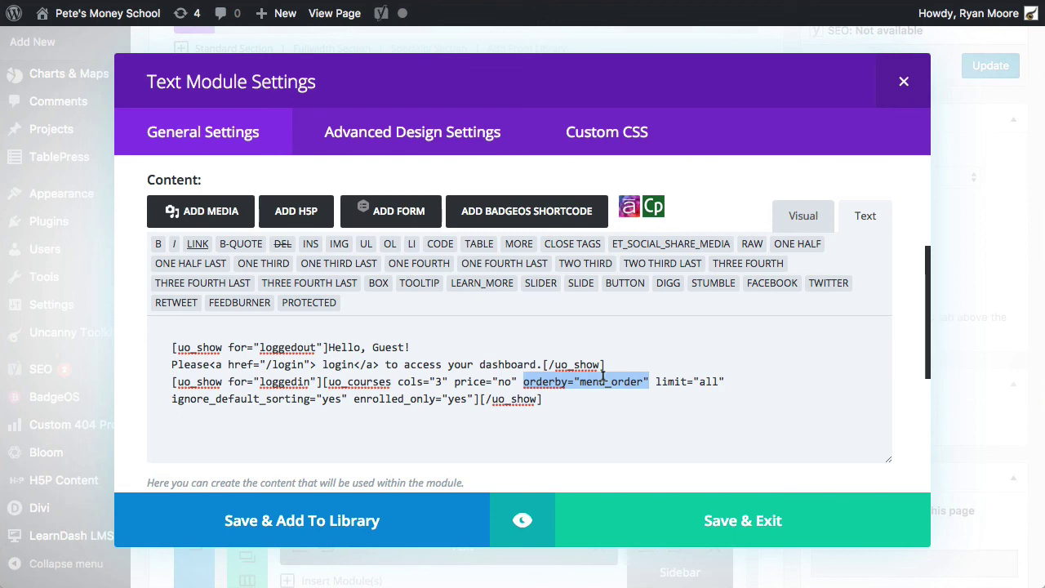
{"action": "left_click_drag", "start_coordinate": [172, 398], "coordinate": [350, 397]}
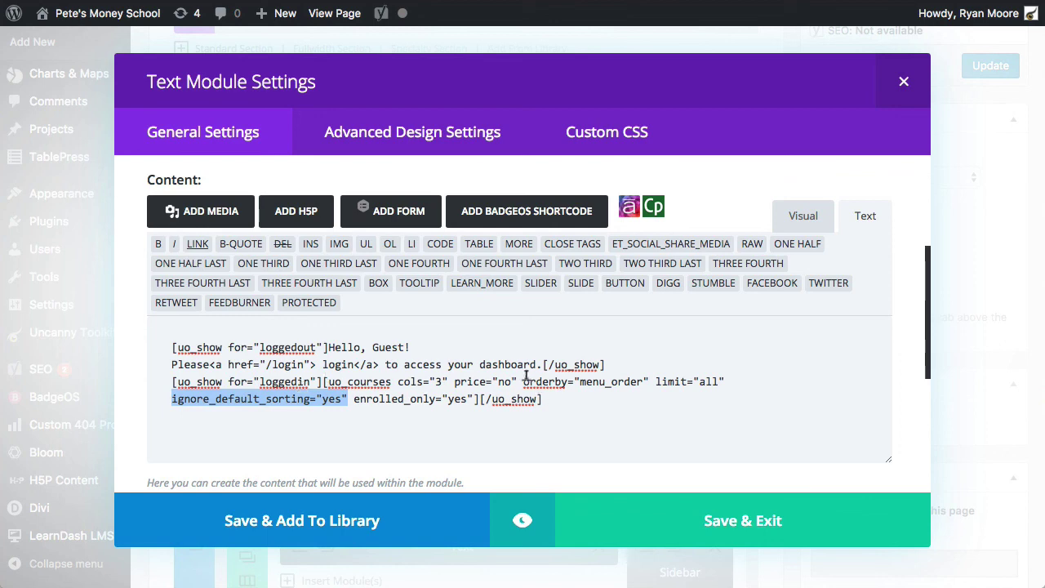
{"action": "left_click_drag", "start_coordinate": [524, 381], "coordinate": [641, 381]}
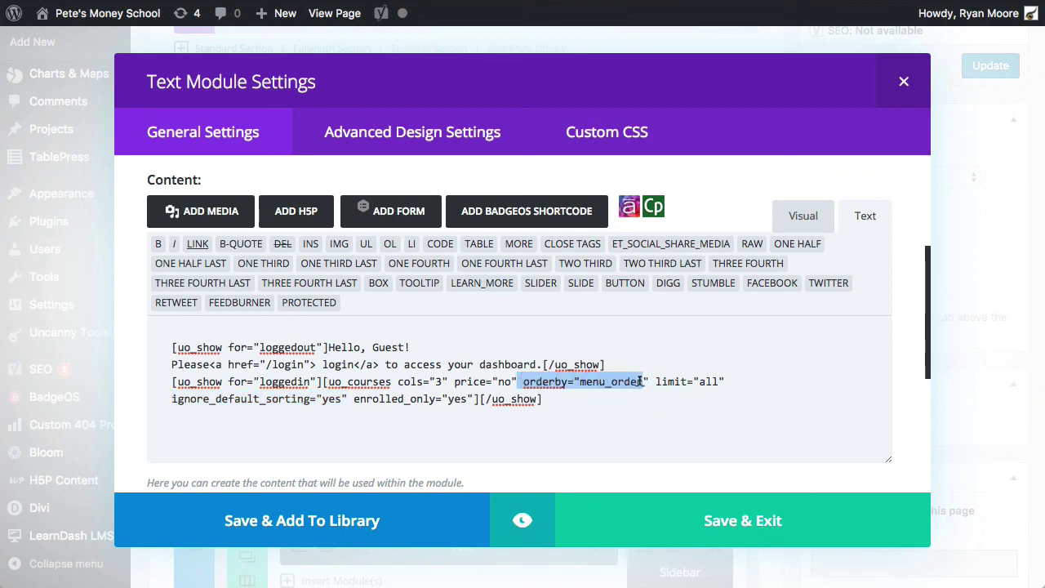